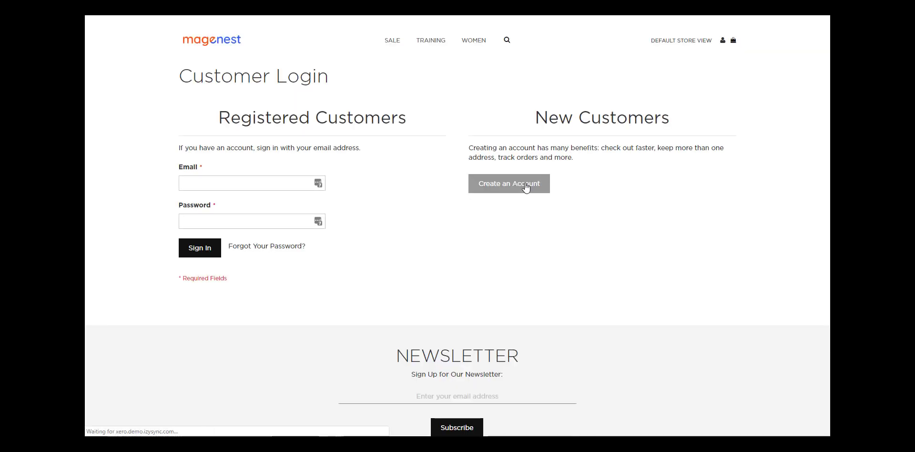
Step: Register a new storefront customer account with first and last name, e-mail and matching password
{"action": "left_click", "coordinate": [526, 186]}
{"action": "left_click", "coordinate": [382, 133]}
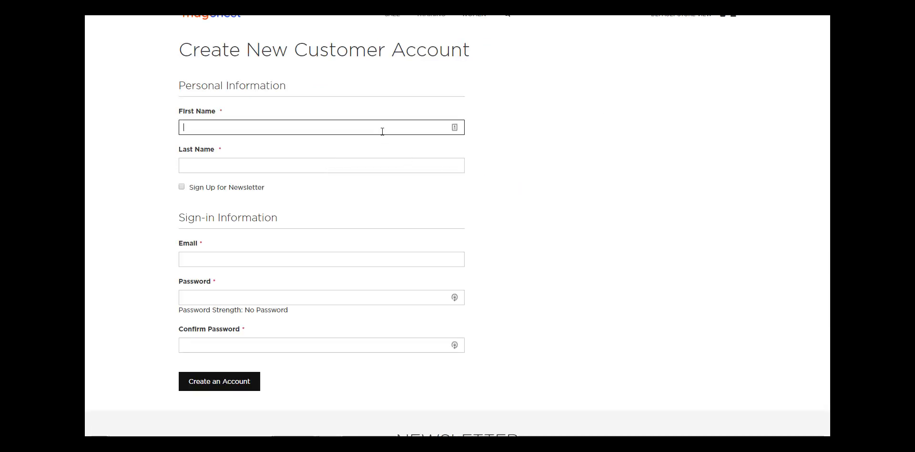
{"action": "scroll", "coordinate": [382, 132], "scroll_direction": "up", "scroll_amount": 1}
{"action": "key", "text": "Tab"}
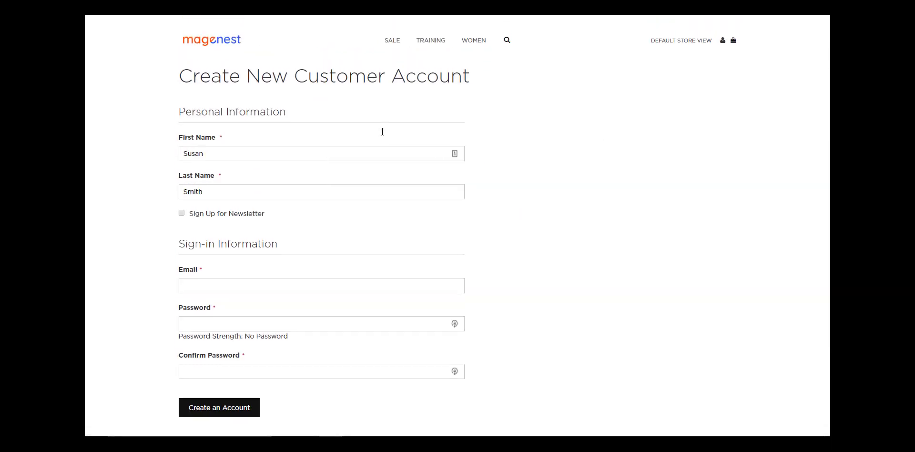
{"action": "key", "text": "Tab"}
{"action": "key", "text": "Tab"}
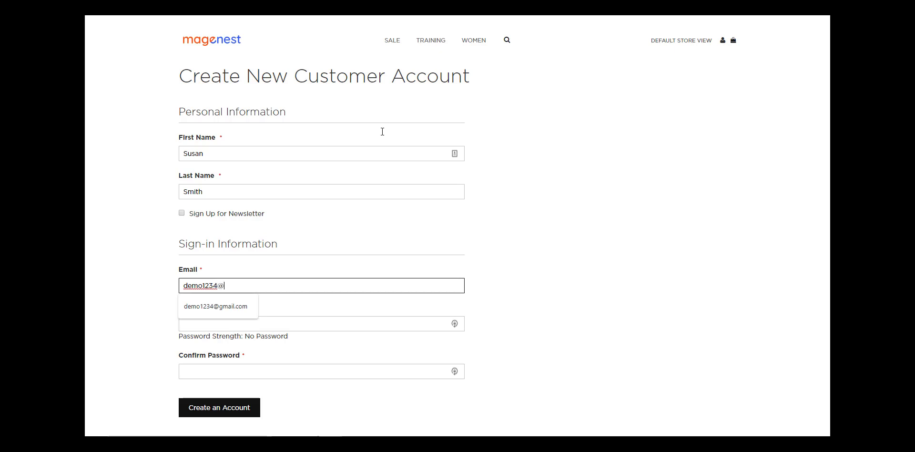
{"action": "key", "text": "Tab"}
{"action": "type", "text": "demo12345"}
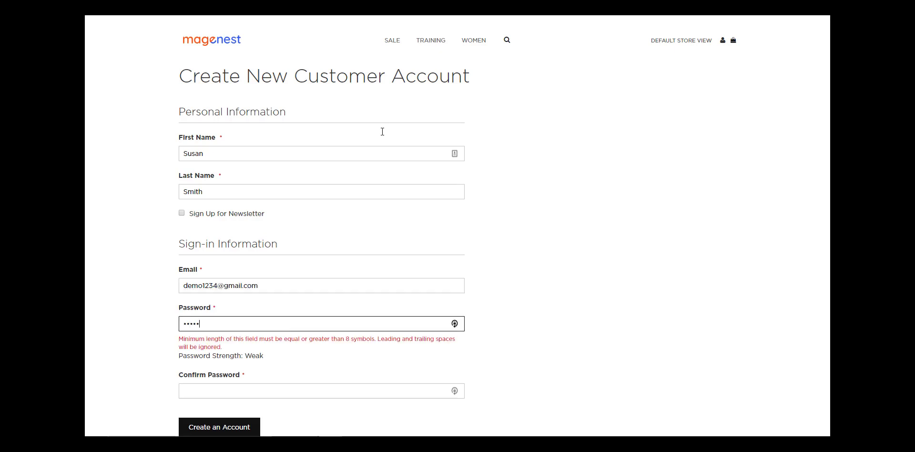
{"action": "key", "text": "Tab"}
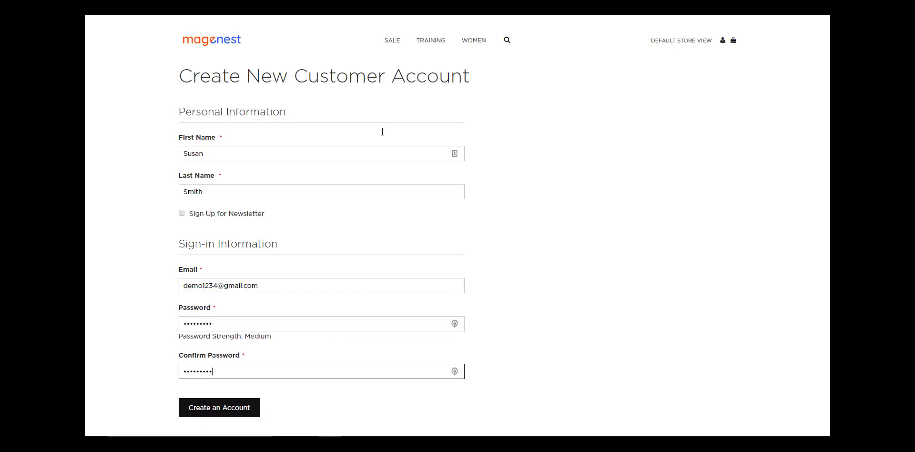
{"action": "key", "text": "Return"}
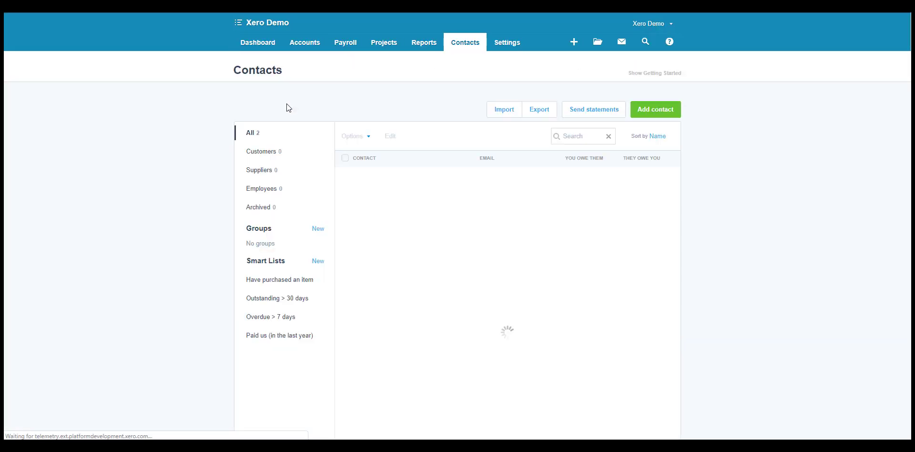
Step: Open the newly synced customer's Xero contact record and review its details and activity
{"action": "left_click", "coordinate": [393, 180]}
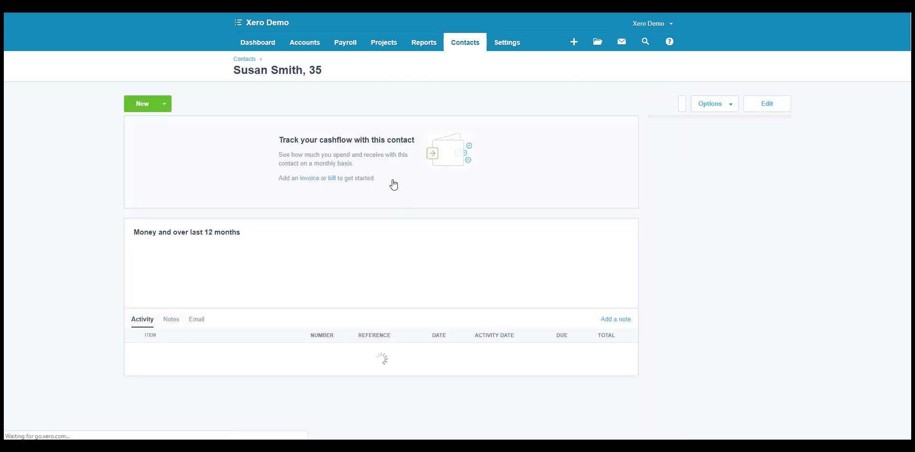
{"action": "scroll", "coordinate": [394, 183], "scroll_direction": "down", "scroll_amount": 1}
{"action": "scroll", "coordinate": [393, 182], "scroll_direction": "down", "scroll_amount": 1}
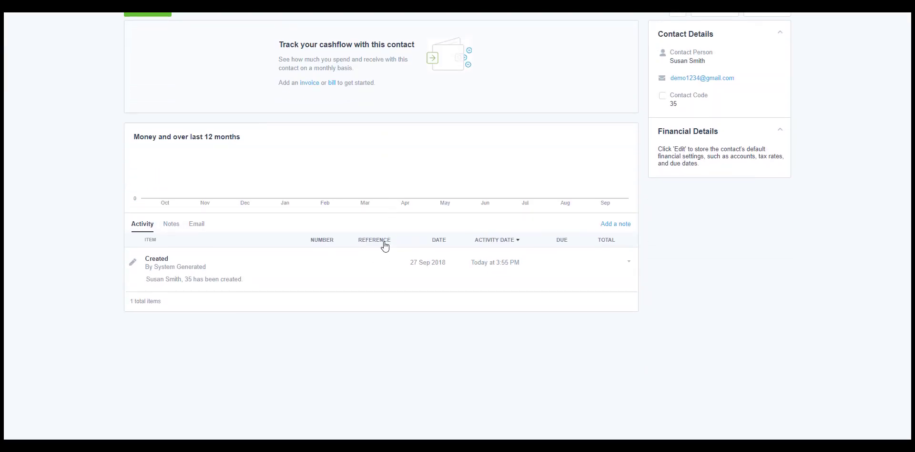
{"action": "scroll", "coordinate": [343, 249], "scroll_direction": "up", "scroll_amount": 2}
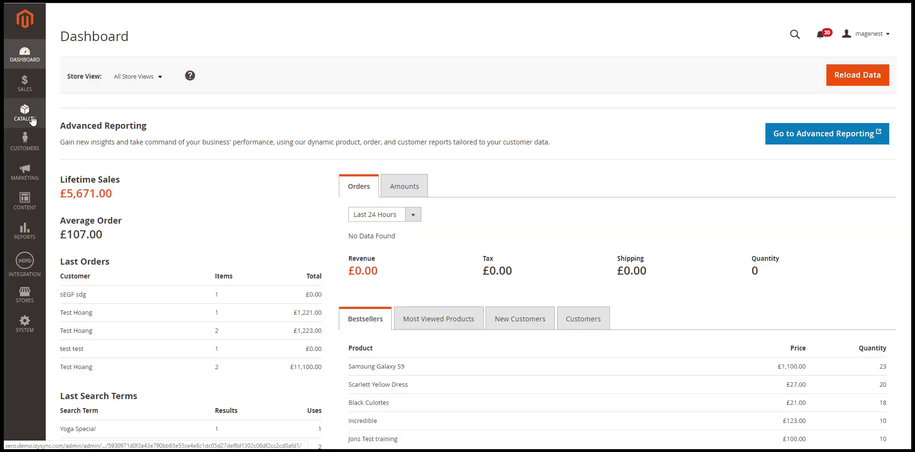
Step: Go to Catalog > Products and view the 17-record product grid
{"action": "left_click", "coordinate": [32, 118]}
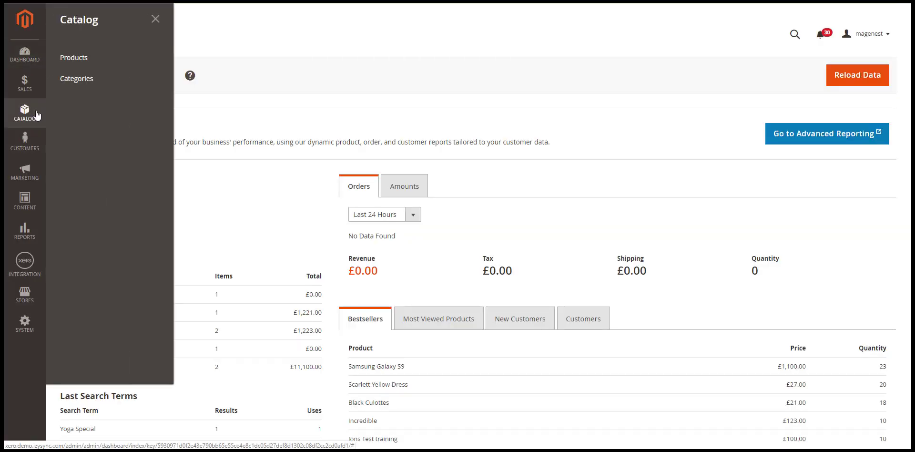
{"action": "left_click", "coordinate": [76, 58]}
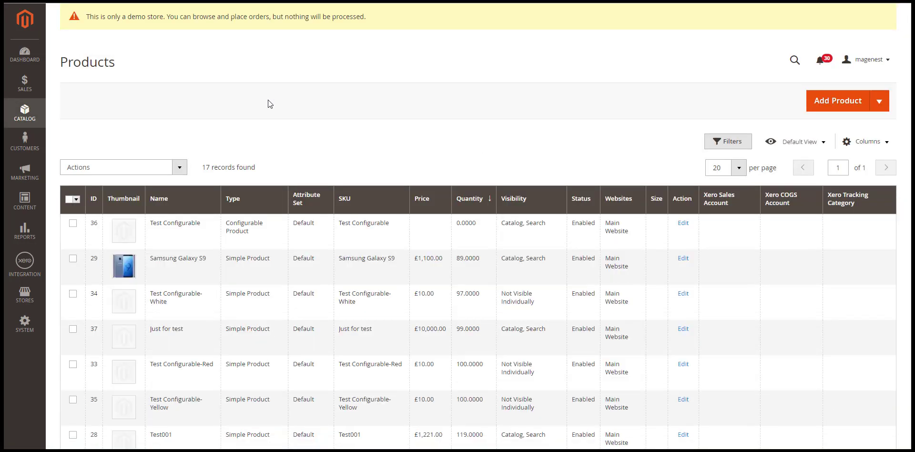
{"action": "scroll", "coordinate": [268, 100], "scroll_direction": "down", "scroll_amount": 1}
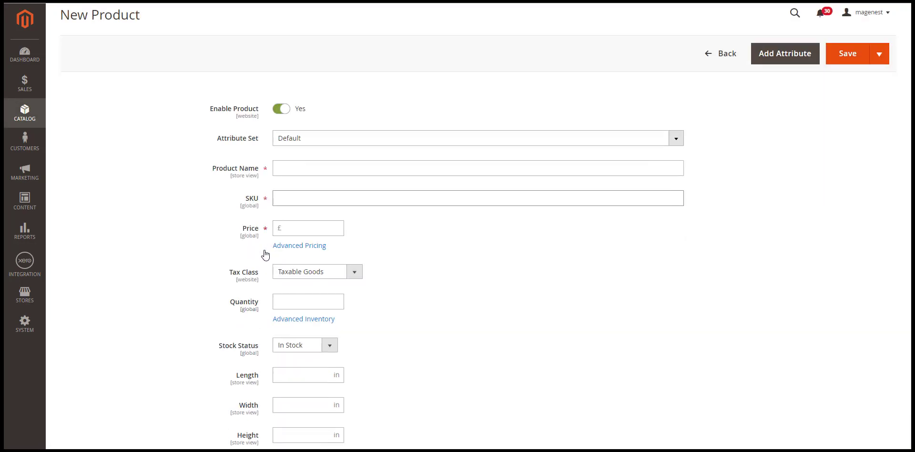
Step: Start a new product named 'Red jacket' with price 50 and quantity 100
{"action": "left_click", "coordinate": [304, 174]}
{"action": "type", "text": "Red jacked"}
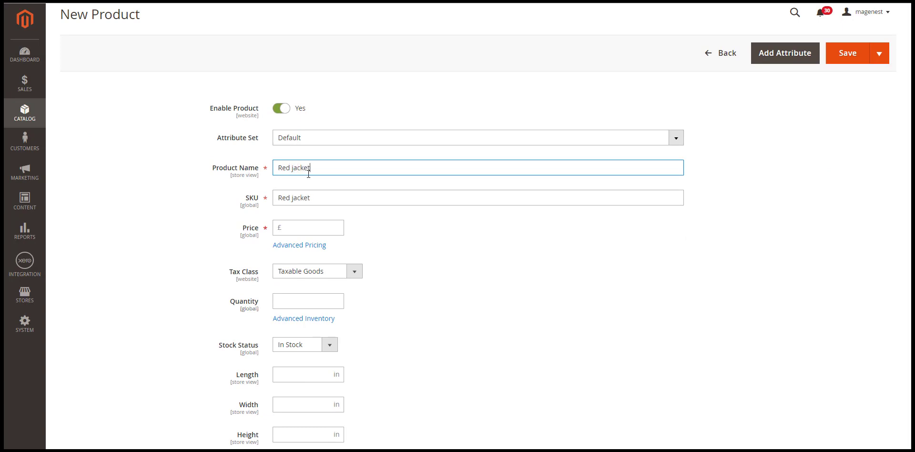
{"action": "scroll", "coordinate": [324, 175], "scroll_direction": "down", "scroll_amount": 1}
{"action": "left_click", "coordinate": [339, 176]}
{"action": "type", "text": "50"}
{"action": "scroll", "coordinate": [321, 231], "scroll_direction": "down", "scroll_amount": 1}
{"action": "left_click", "coordinate": [314, 210]}
{"action": "scroll", "coordinate": [320, 208], "scroll_direction": "down", "scroll_amount": 10}
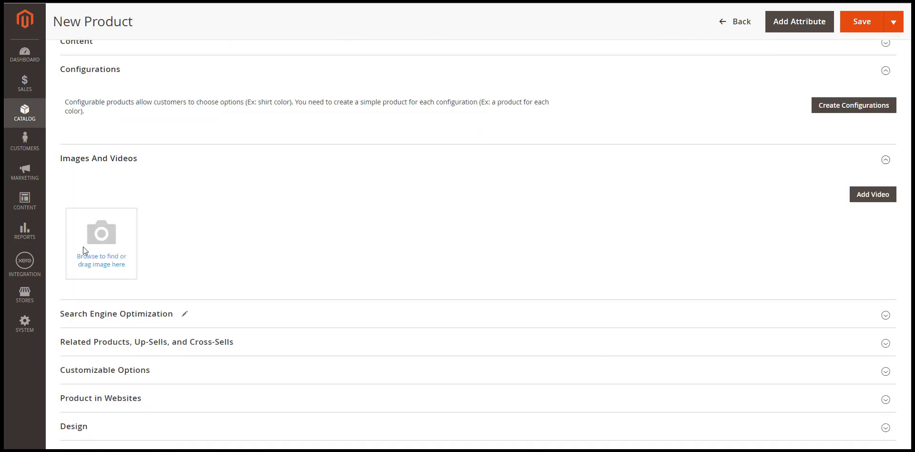
Step: Upload the red jacket image, assign the Training category, and save the product
{"action": "left_click", "coordinate": [81, 250]}
{"action": "scroll", "coordinate": [598, 215], "scroll_direction": "down", "scroll_amount": 5}
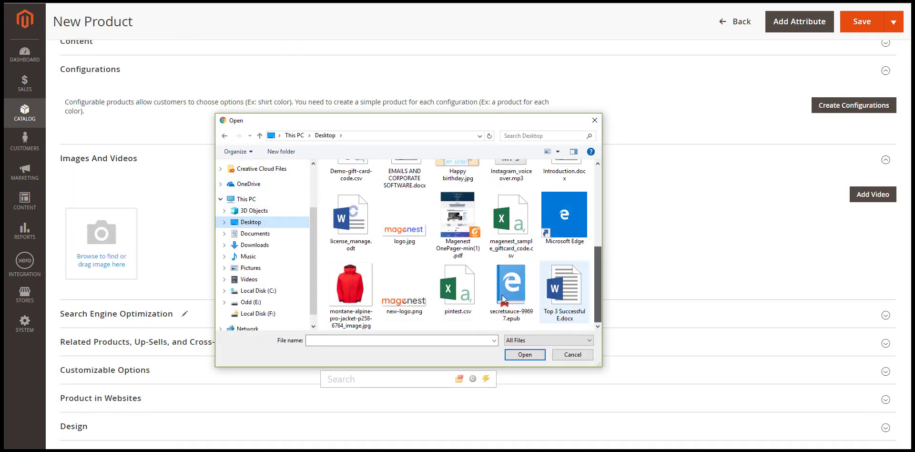
{"action": "double_click", "coordinate": [338, 280]}
{"action": "scroll", "coordinate": [353, 285], "scroll_direction": "up", "scroll_amount": 10}
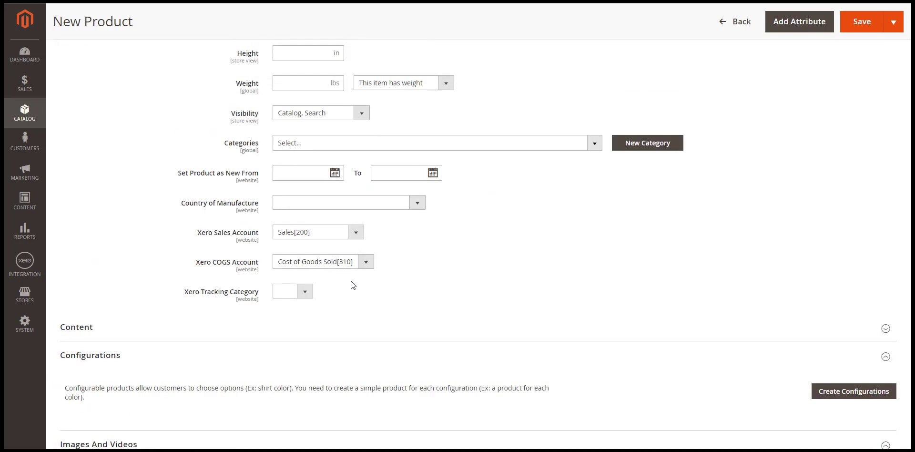
{"action": "left_click", "coordinate": [592, 380]}
{"action": "scroll", "coordinate": [529, 377], "scroll_direction": "down", "scroll_amount": 2}
{"action": "scroll", "coordinate": [530, 376], "scroll_direction": "down", "scroll_amount": 1}
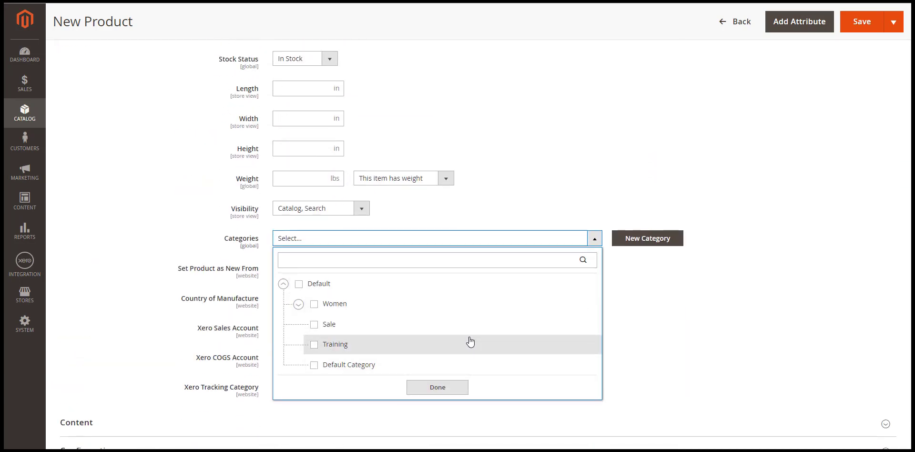
{"action": "left_click", "coordinate": [470, 342]}
{"action": "left_click", "coordinate": [461, 391]}
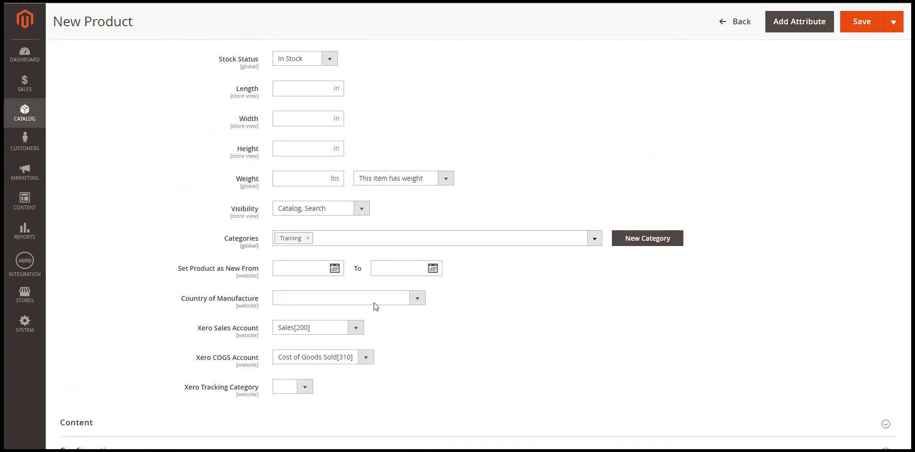
{"action": "scroll", "coordinate": [811, 124], "scroll_direction": "up", "scroll_amount": 5}
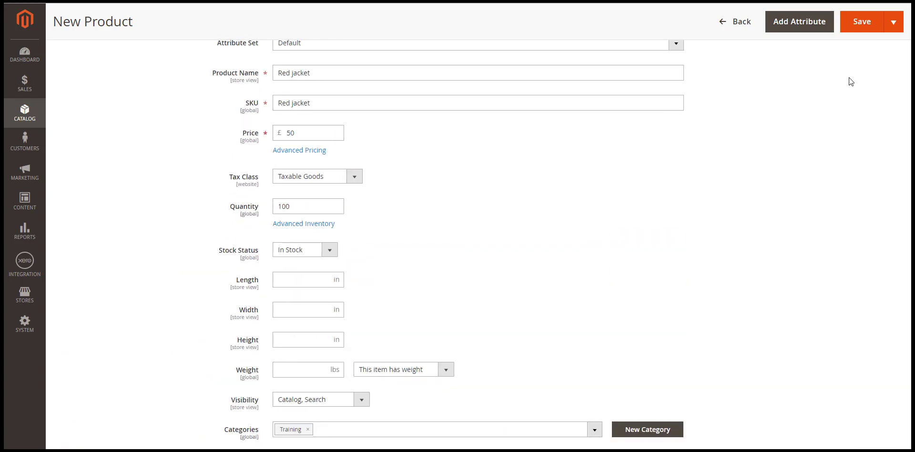
{"action": "left_click", "coordinate": [865, 27]}
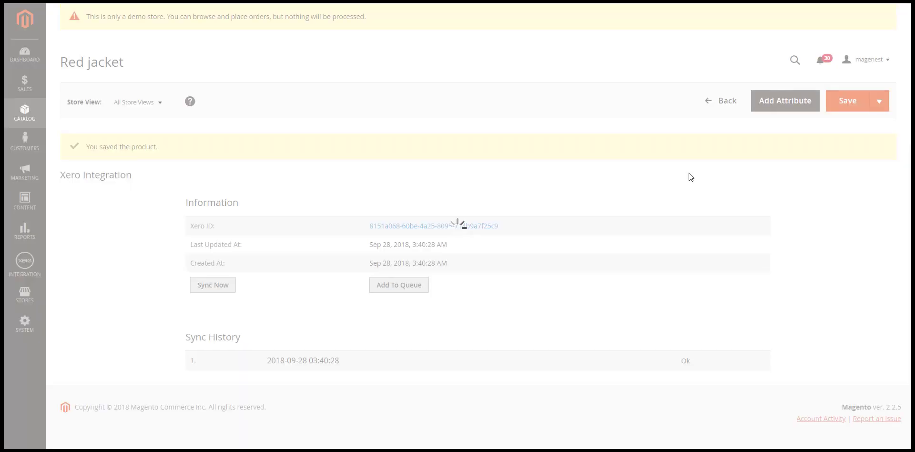
Step: Open the Red jacket item in Xero's Accounts > Inventory list
{"action": "scroll", "coordinate": [689, 173], "scroll_direction": "down", "scroll_amount": 5}
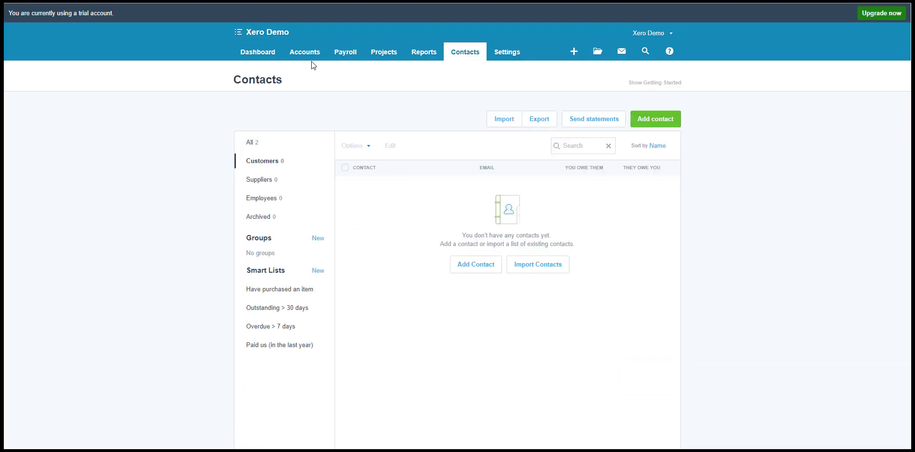
{"action": "left_click", "coordinate": [308, 57]}
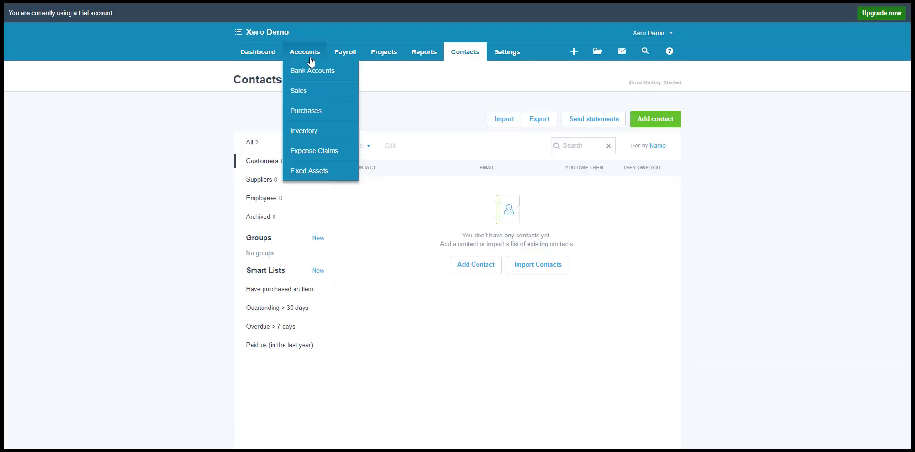
{"action": "left_click", "coordinate": [313, 128]}
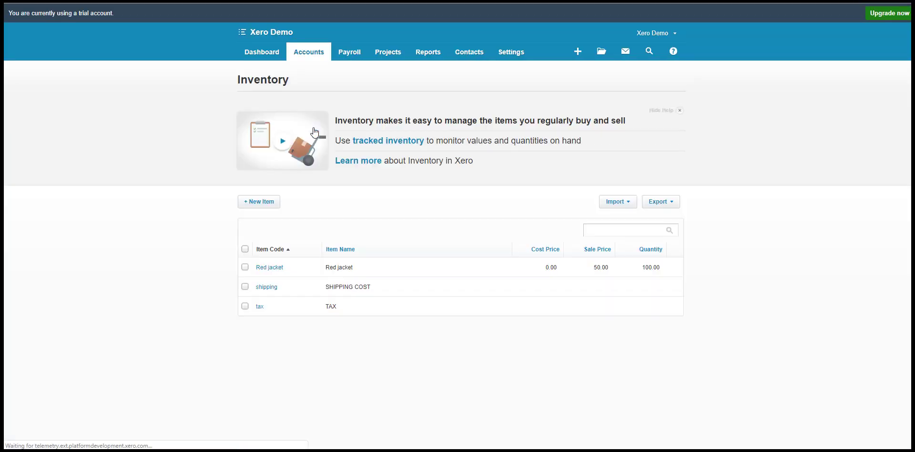
{"action": "left_click", "coordinate": [352, 268]}
Step: In the Invoices sync settings, keep Order as the object synced to Xero and save the config
{"action": "scroll", "coordinate": [353, 273], "scroll_direction": "down", "scroll_amount": 2}
{"action": "scroll", "coordinate": [353, 273], "scroll_direction": "up", "scroll_amount": 3}
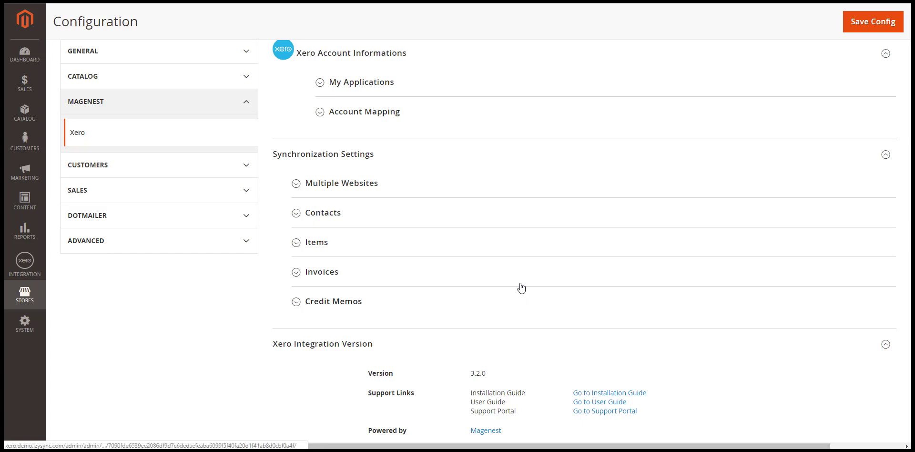
{"action": "left_click", "coordinate": [517, 283]}
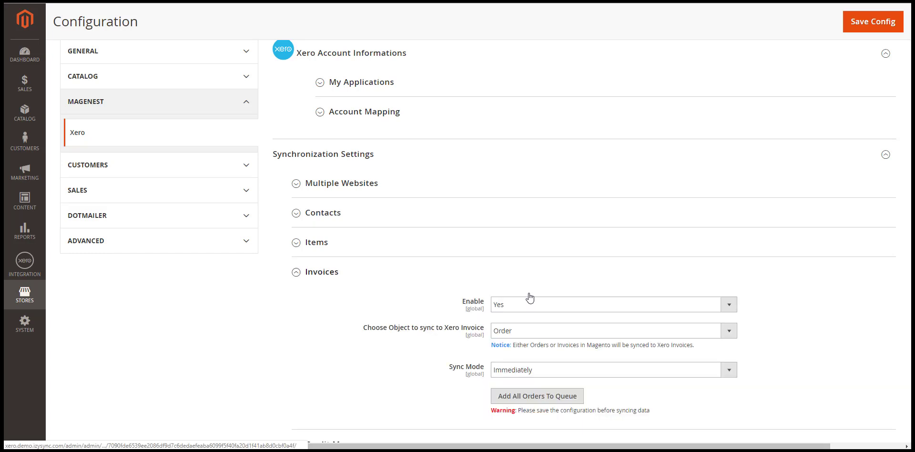
{"action": "scroll", "coordinate": [525, 291], "scroll_direction": "down", "scroll_amount": 2}
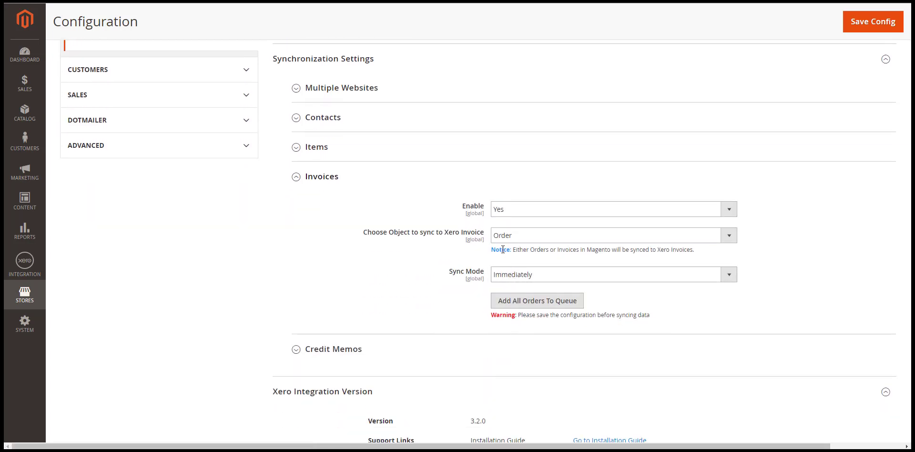
{"action": "left_click", "coordinate": [524, 238]}
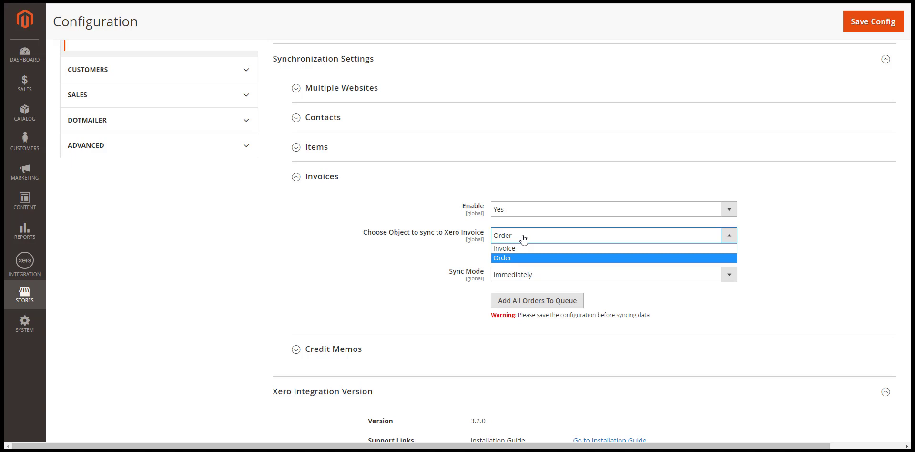
{"action": "left_click", "coordinate": [524, 238]}
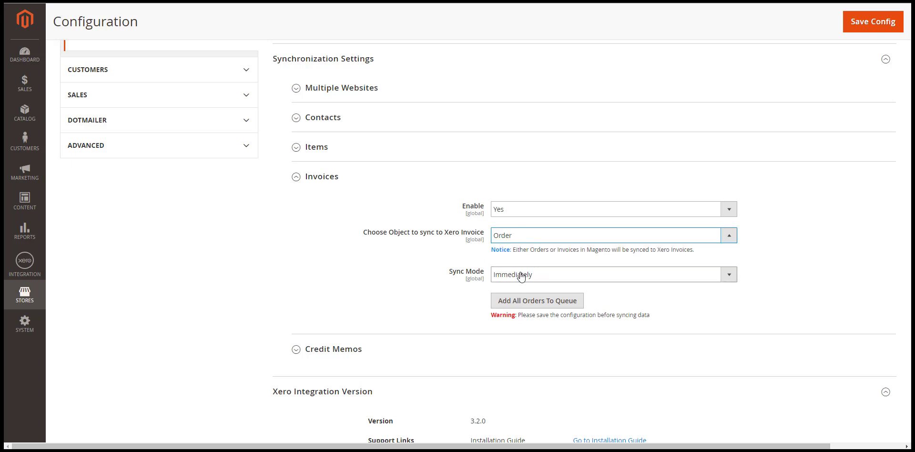
{"action": "left_click", "coordinate": [883, 29]}
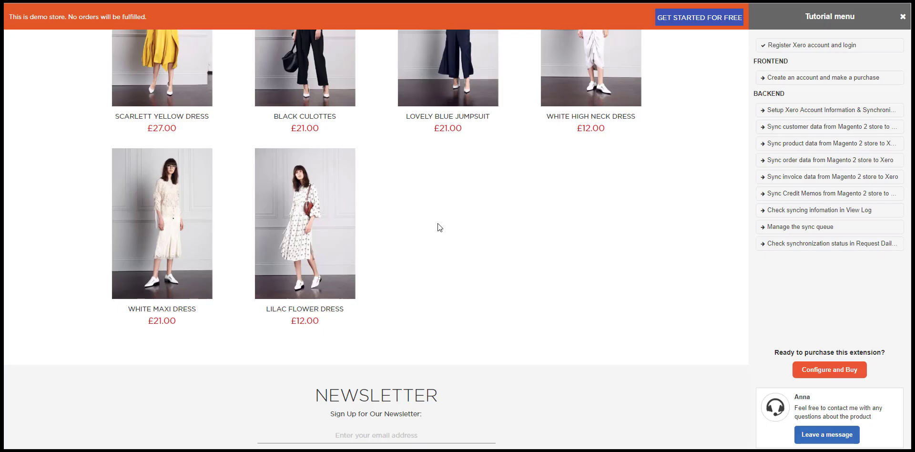
Step: Add the Lilac Flower Dress to the cart and fill in the shipping street, city, state and zip
{"action": "scroll", "coordinate": [426, 256], "scroll_direction": "up", "scroll_amount": 1}
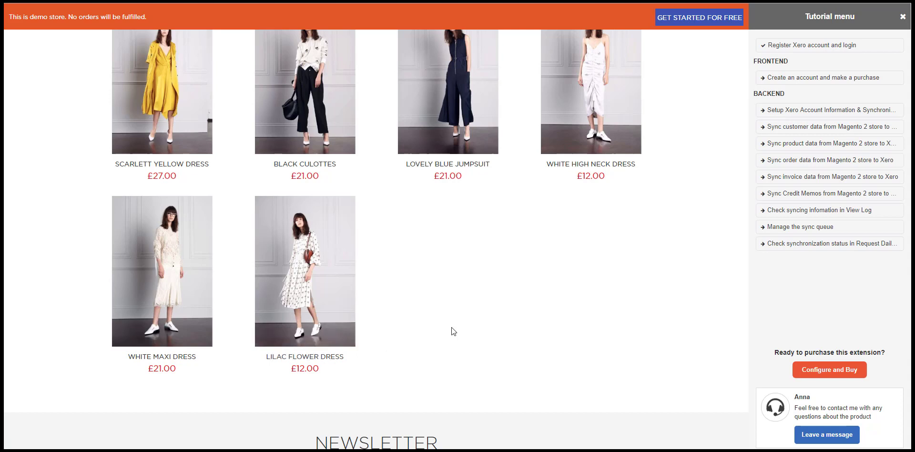
{"action": "left_click", "coordinate": [282, 338]}
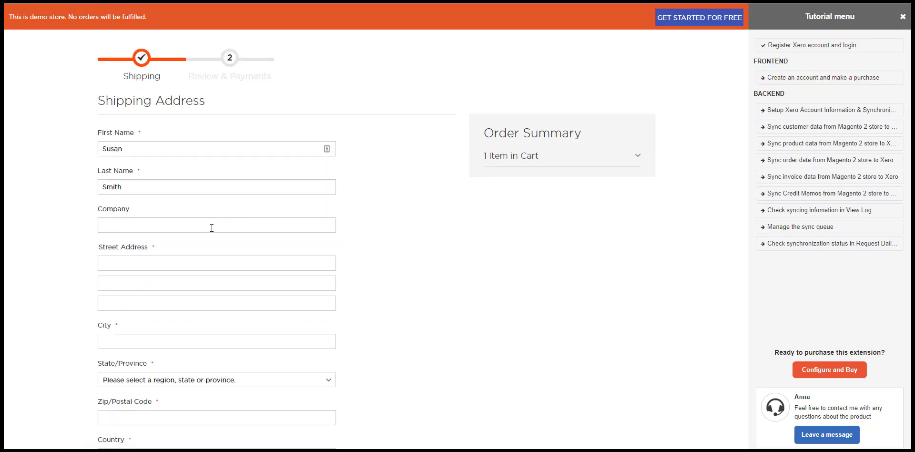
{"action": "left_click", "coordinate": [195, 263]}
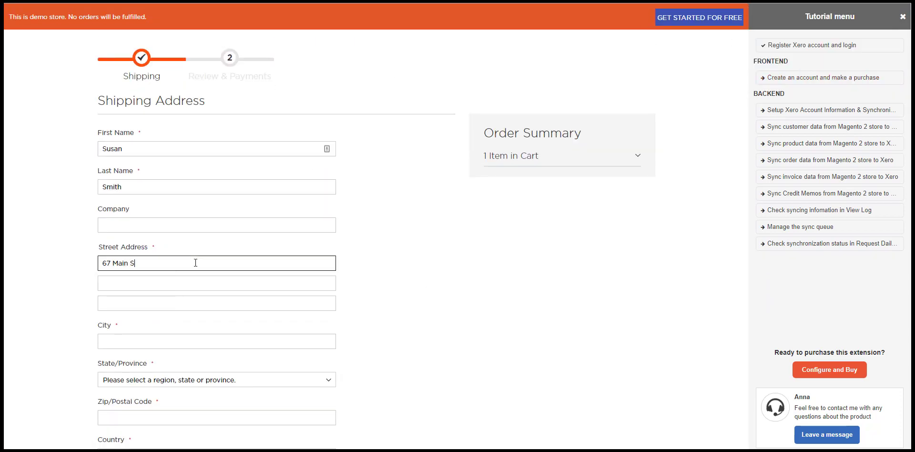
{"action": "key", "text": "Tab"}
{"action": "key", "text": "Tab"}
{"action": "key", "text": "Tab"}
{"action": "type", "text": "New York"}
{"action": "key", "text": "Tab"}
{"action": "type", "text": "New York"}
{"action": "key", "text": "Tab"}
{"action": "type", "text": "10001"}
{"action": "key", "text": "Tab"}
Step: Enter the phone number, choose Check / Money order payment and place the order
{"action": "scroll", "coordinate": [195, 266], "scroll_direction": "down", "scroll_amount": 2}
{"action": "scroll", "coordinate": [195, 266], "scroll_direction": "down", "scroll_amount": 3}
{"action": "left_click", "coordinate": [163, 243]}
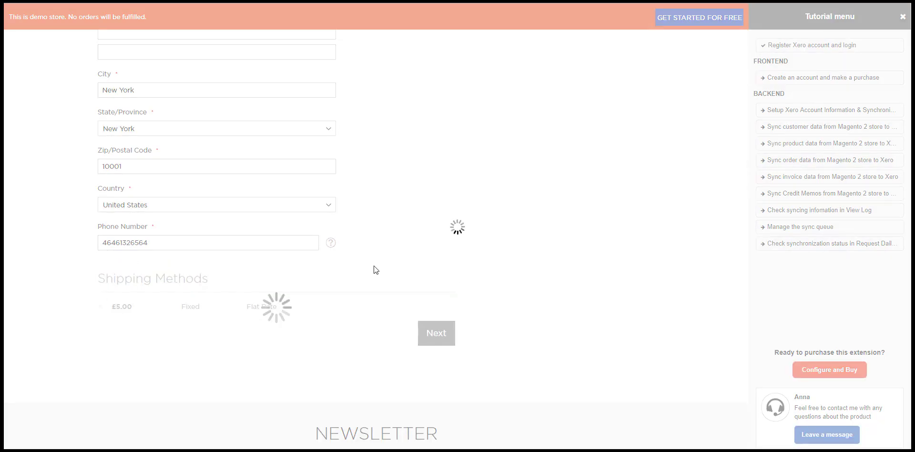
{"action": "left_click", "coordinate": [164, 186]}
{"action": "left_click", "coordinate": [433, 306]}
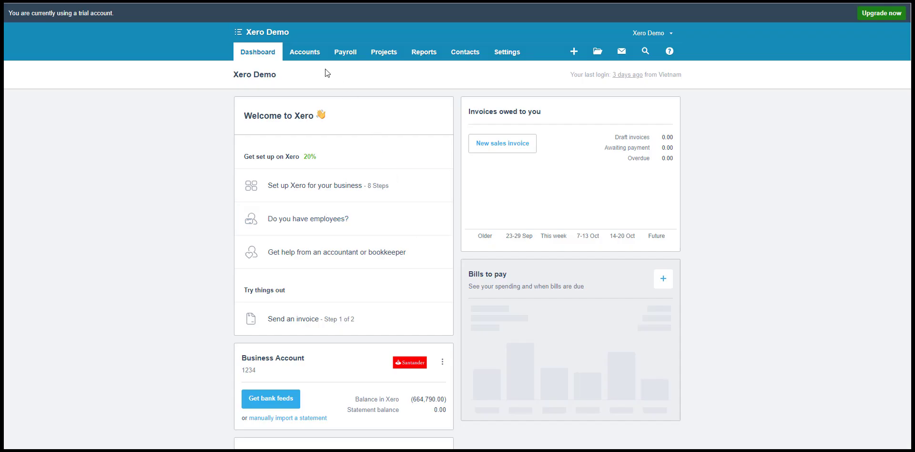
Step: Find the new order's 17.00 invoice under Xero Sales' Awaiting Approval invoices
{"action": "left_click", "coordinate": [308, 55]}
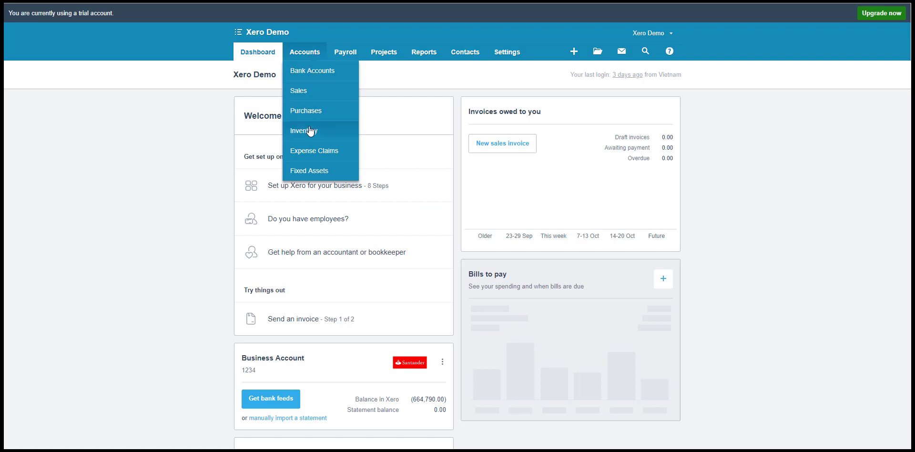
{"action": "left_click", "coordinate": [308, 91]}
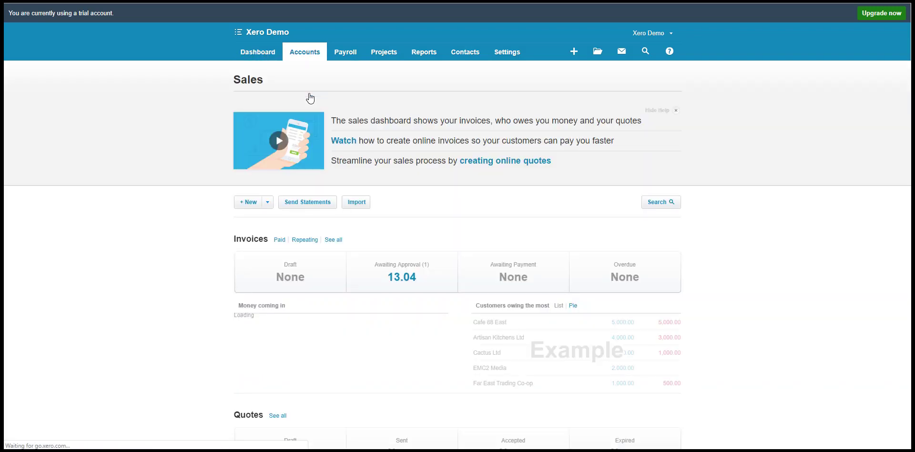
{"action": "scroll", "coordinate": [309, 102], "scroll_direction": "down", "scroll_amount": 2}
{"action": "left_click", "coordinate": [279, 145]}
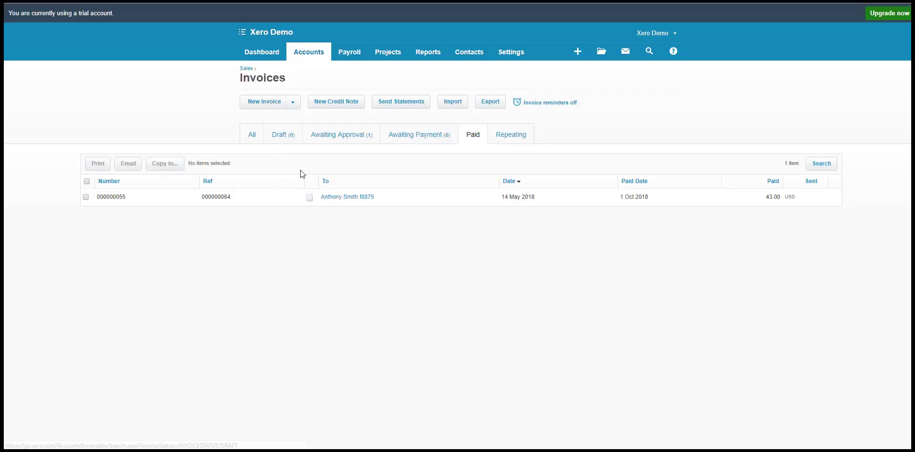
{"action": "left_click", "coordinate": [331, 138]}
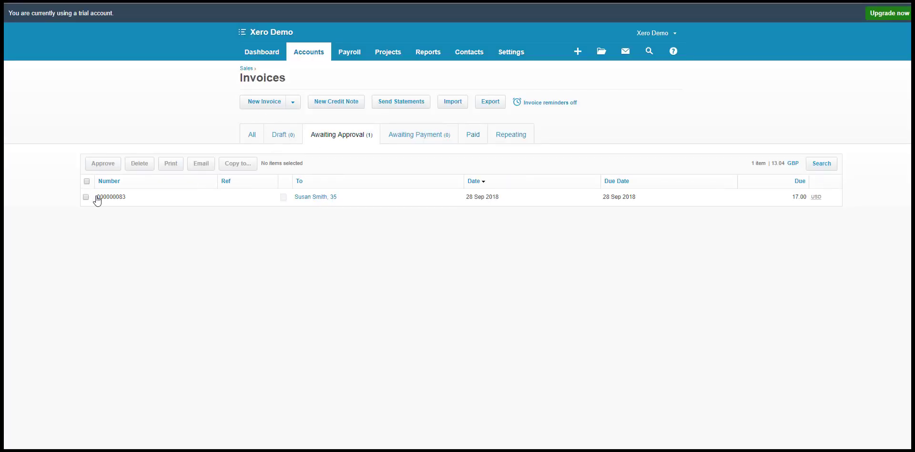
{"action": "left_click_drag", "start_coordinate": [95, 198], "coordinate": [144, 203]}
{"action": "left_click", "coordinate": [144, 203]}
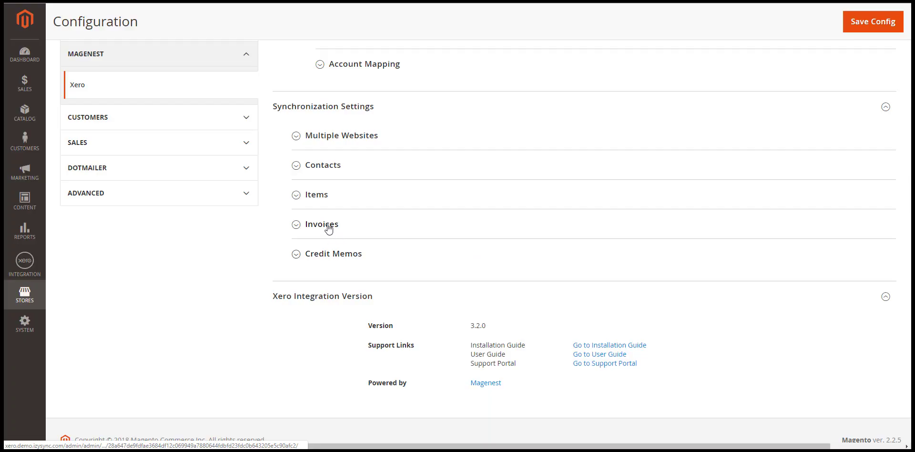
Step: Change the object synced to Xero invoices from Order to Invoice and save the config
{"action": "left_click", "coordinate": [327, 226]}
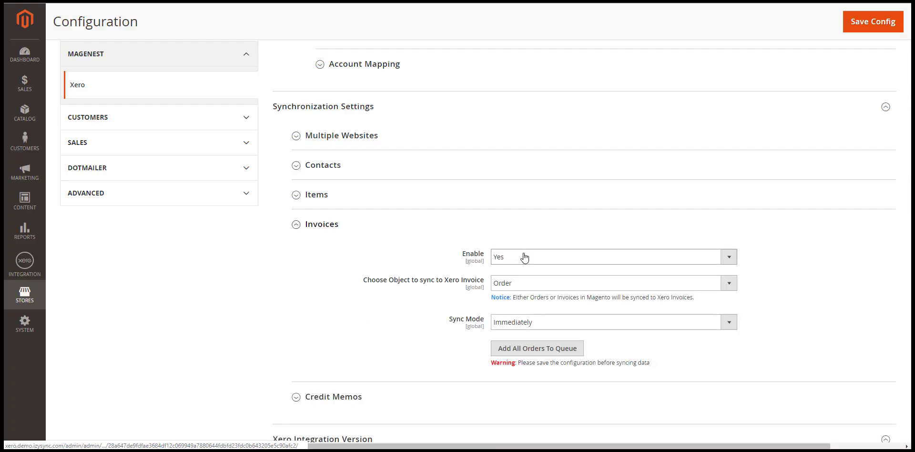
{"action": "left_click", "coordinate": [522, 283]}
{"action": "left_click", "coordinate": [521, 303]}
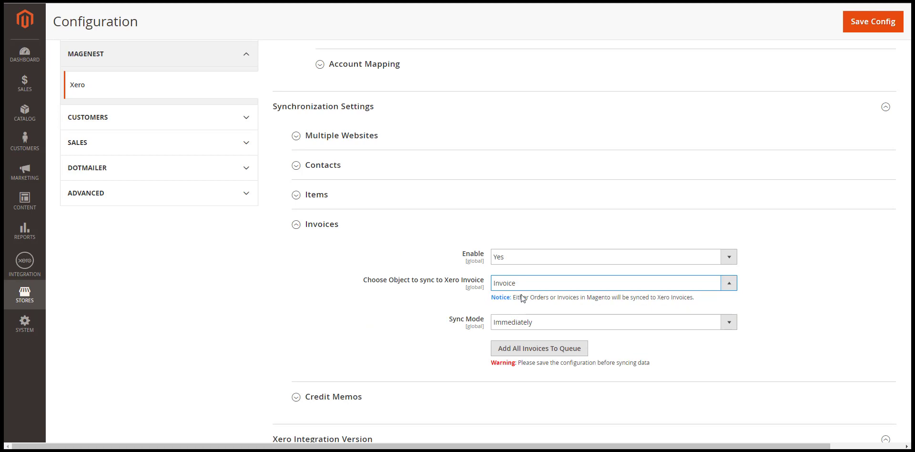
{"action": "left_click", "coordinate": [870, 27]}
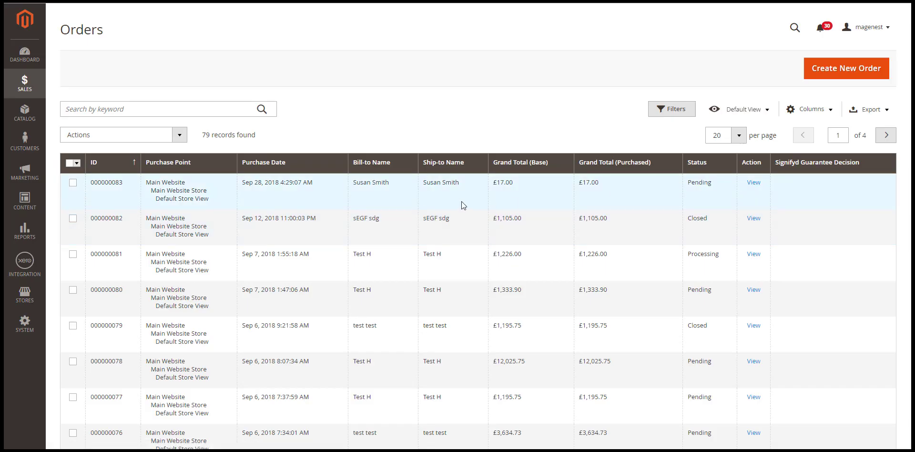
Step: Open the newest Lilac Flower Dress order and submit an invoice for it
{"action": "left_click", "coordinate": [461, 201]}
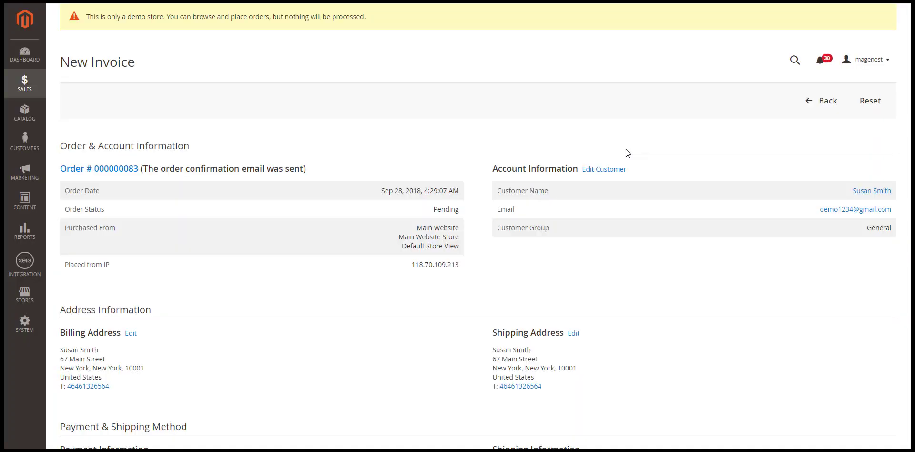
{"action": "scroll", "coordinate": [592, 201], "scroll_direction": "down", "scroll_amount": 10}
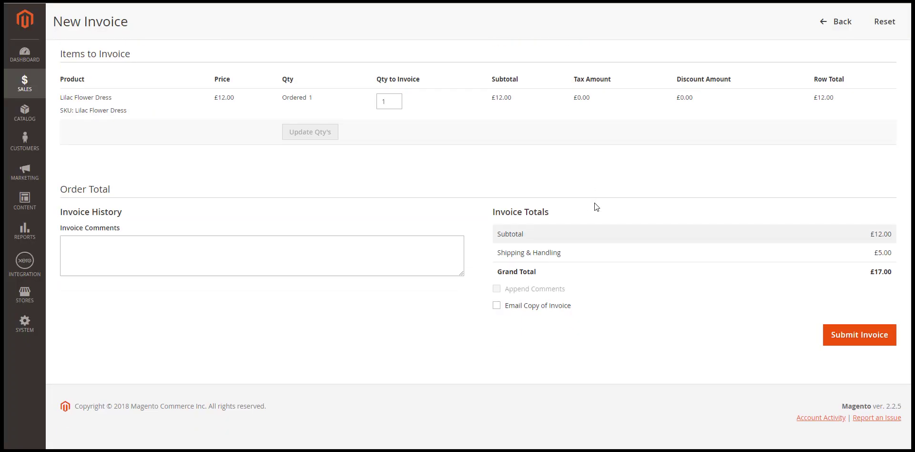
{"action": "left_click", "coordinate": [856, 347]}
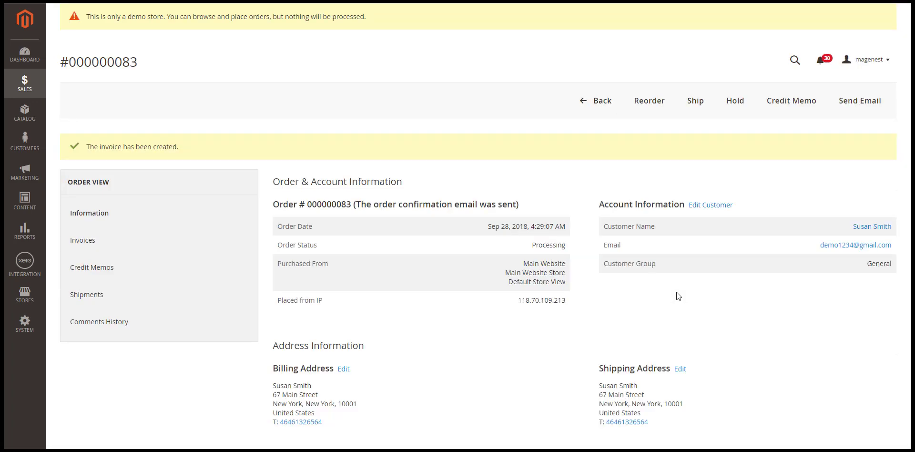
{"action": "scroll", "coordinate": [677, 295], "scroll_direction": "down", "scroll_amount": 4}
{"action": "scroll", "coordinate": [676, 294], "scroll_direction": "up", "scroll_amount": 4}
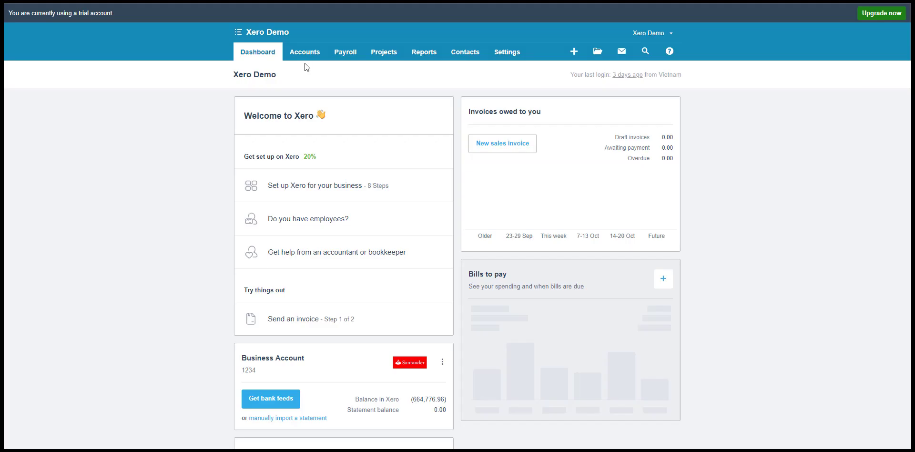
Step: Check in Xero's paid invoices that invoice 000000056 shows 17.00 paid with 0.00 due
{"action": "left_click", "coordinate": [305, 52]}
{"action": "left_click", "coordinate": [305, 72]}
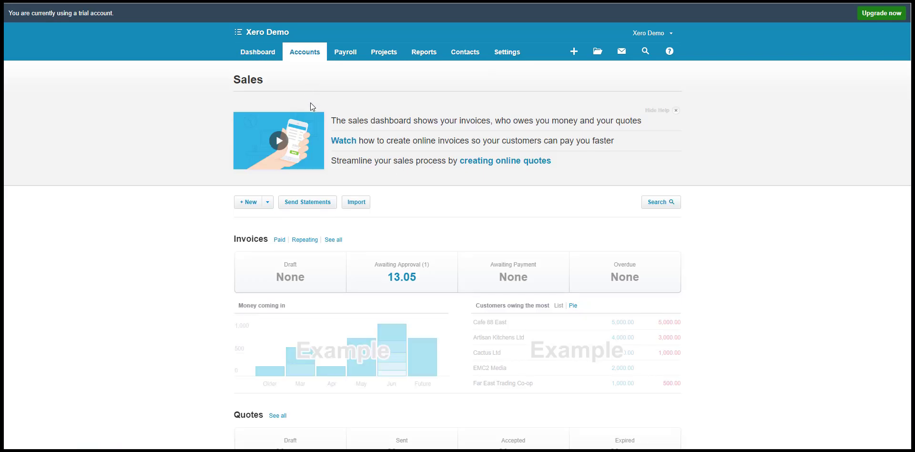
{"action": "left_click", "coordinate": [281, 239]}
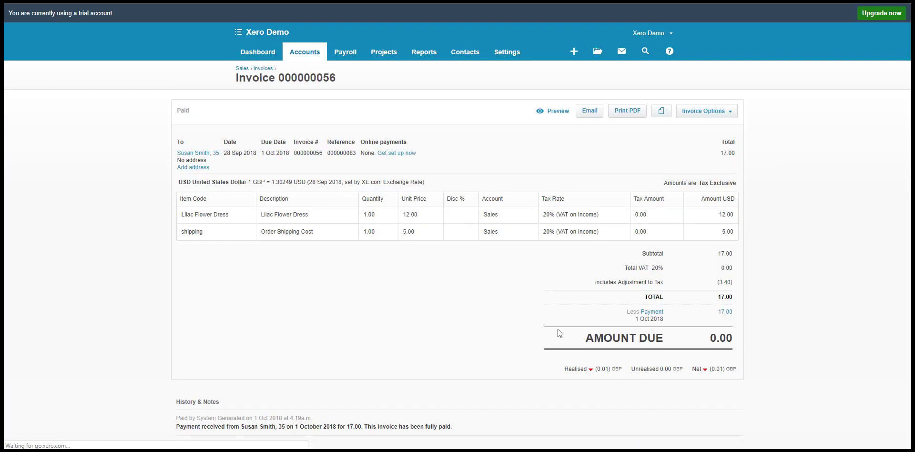
{"action": "left_click_drag", "start_coordinate": [586, 338], "coordinate": [661, 339]}
{"action": "left_click", "coordinate": [433, 306]}
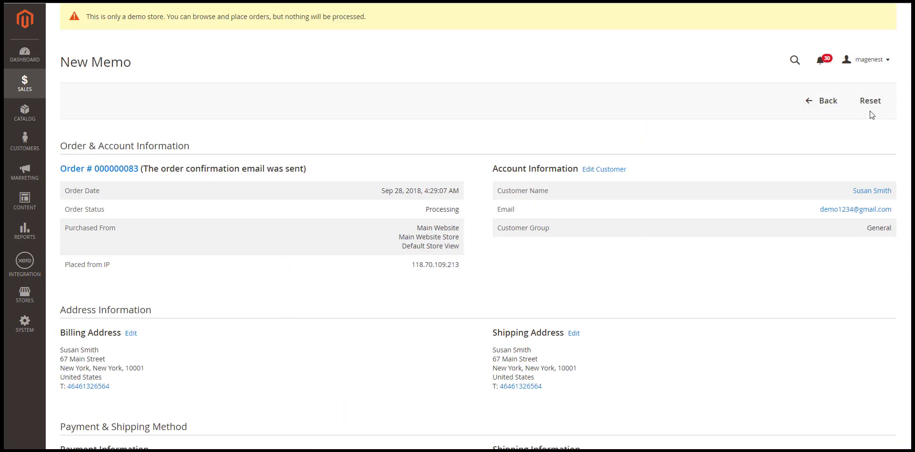
{"action": "scroll", "coordinate": [905, 211], "scroll_direction": "down", "scroll_amount": 9}
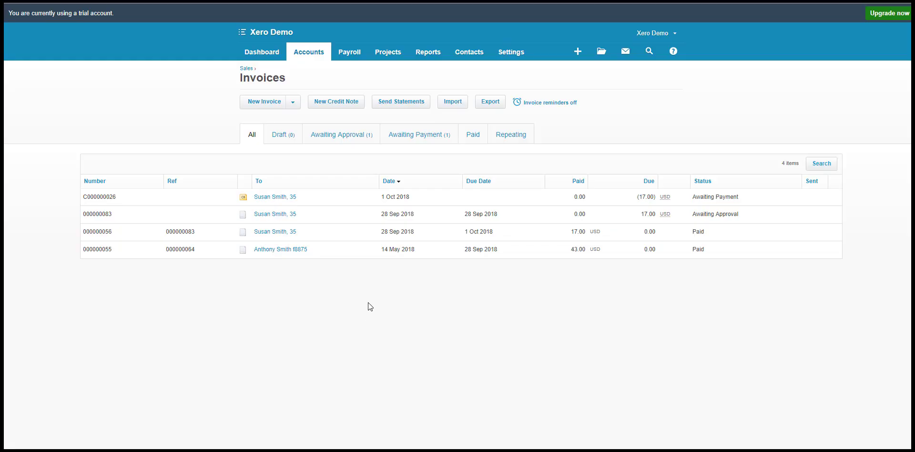
Step: Open credit note C000000026 and review its History & Notes entry created via the Xero API
{"action": "left_click", "coordinate": [257, 197]}
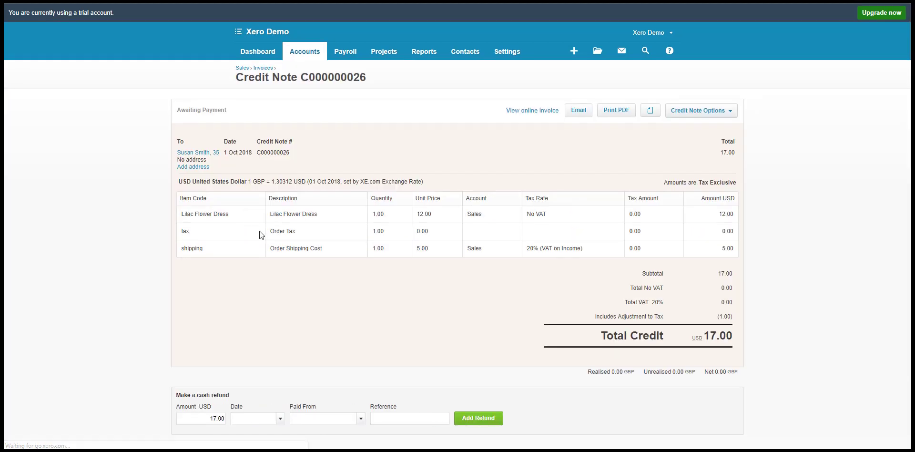
{"action": "scroll", "coordinate": [260, 233], "scroll_direction": "down", "scroll_amount": 2}
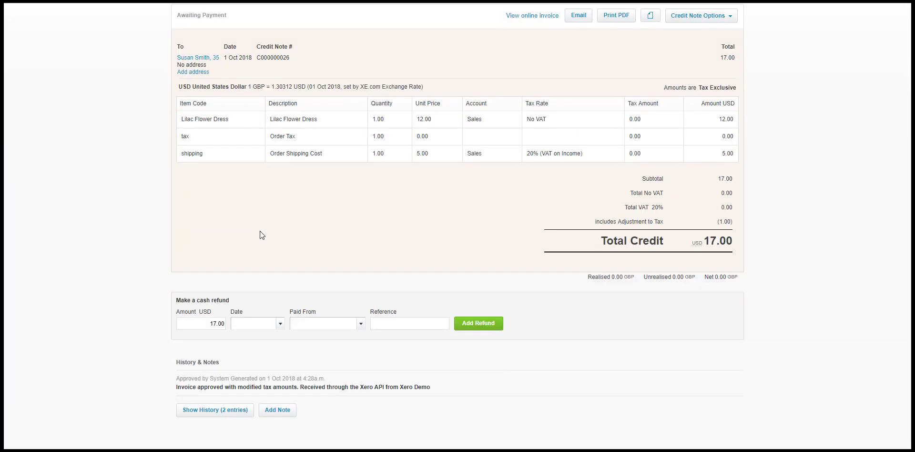
{"action": "triple_click", "coordinate": [303, 389]}
{"action": "left_click", "coordinate": [388, 393]}
{"action": "scroll", "coordinate": [321, 291], "scroll_direction": "up", "scroll_amount": 2}
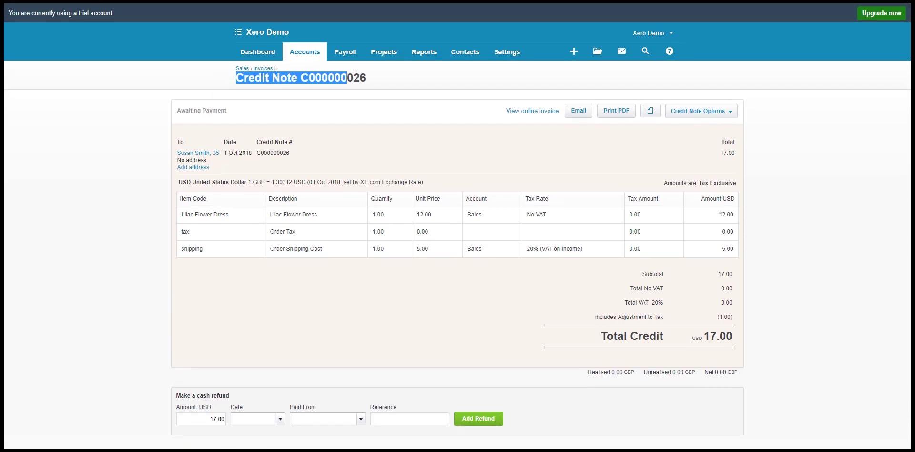